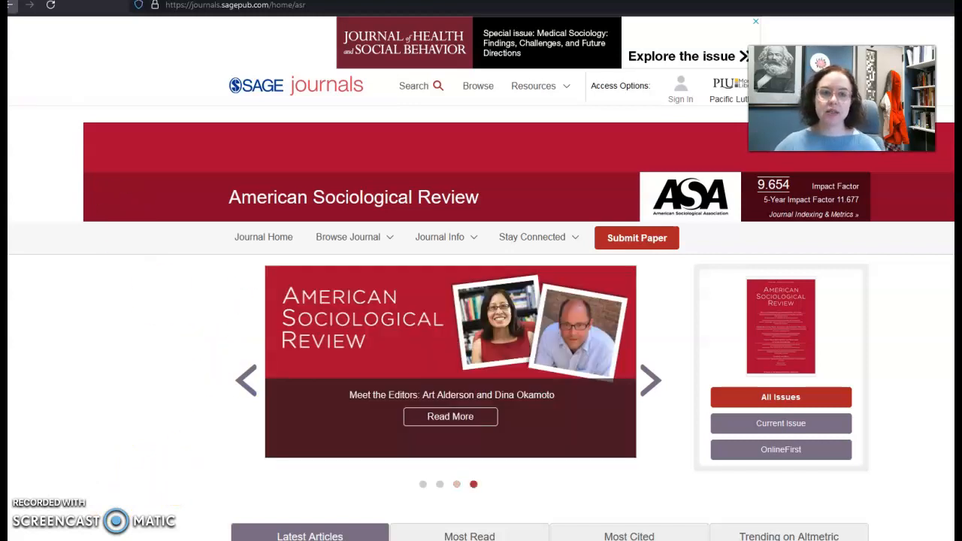
Step: Switch to the American Journal of Sociology page and examine the article titles and authors in its current issue
click(11, 6)
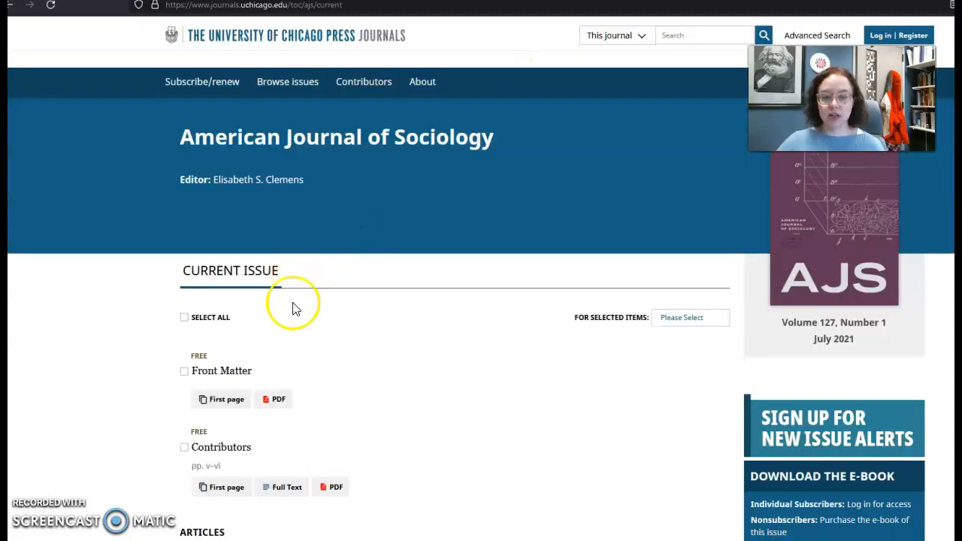
scroll(294, 293, down, 3)
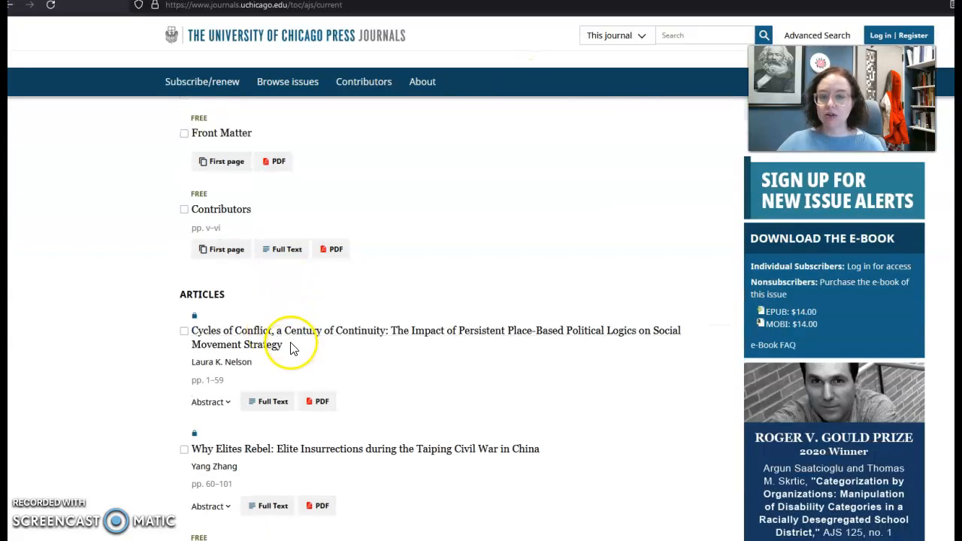
scroll(293, 331, up, 3)
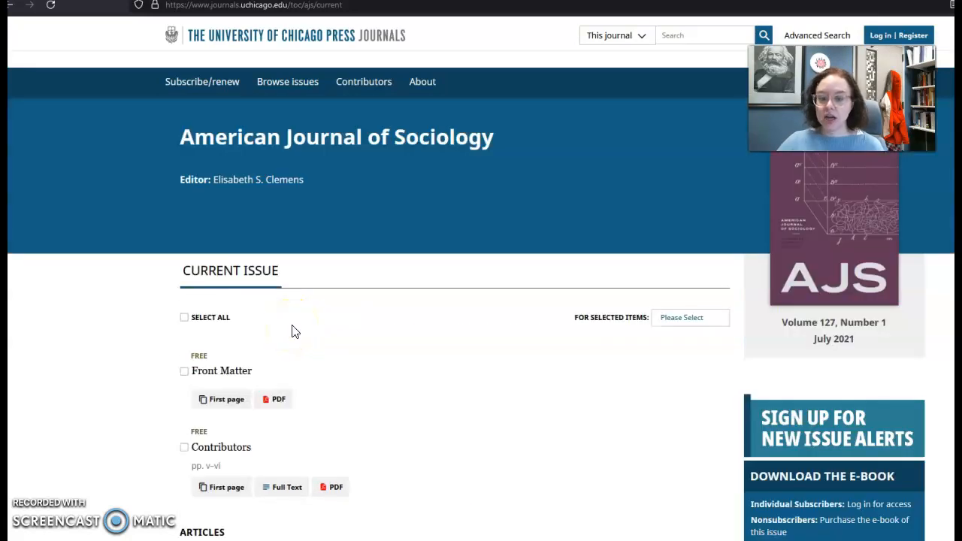
scroll(294, 332, down, 5)
click(312, 334)
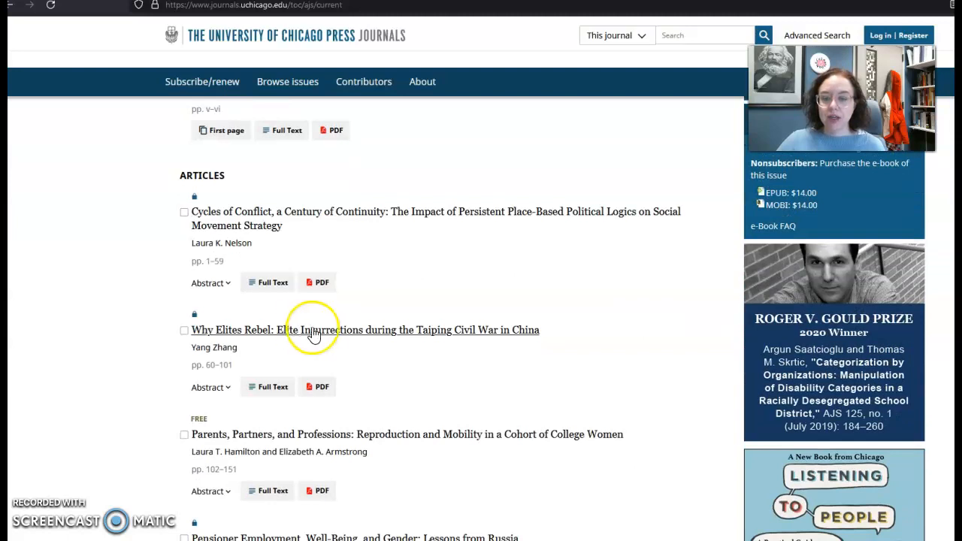
scroll(293, 361, down, 1)
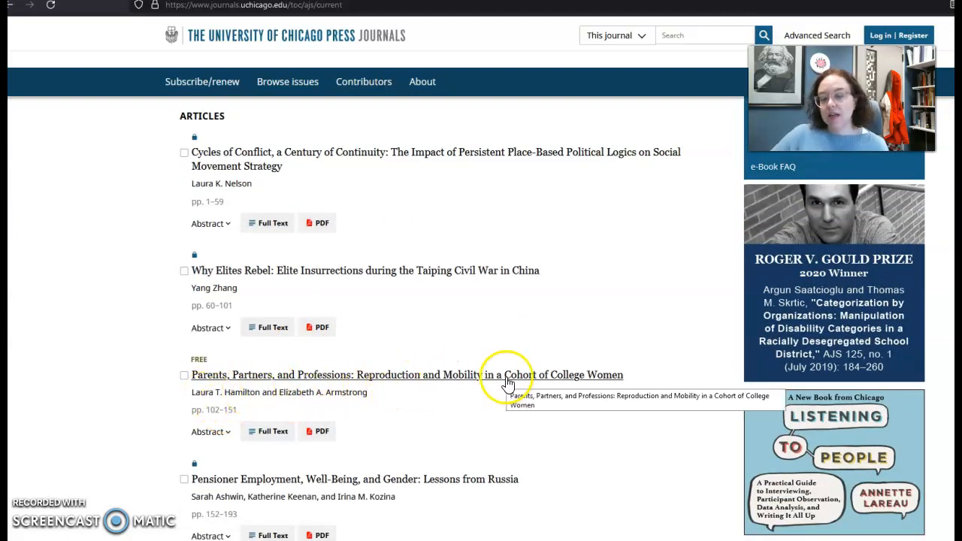
scroll(508, 383, down, 2)
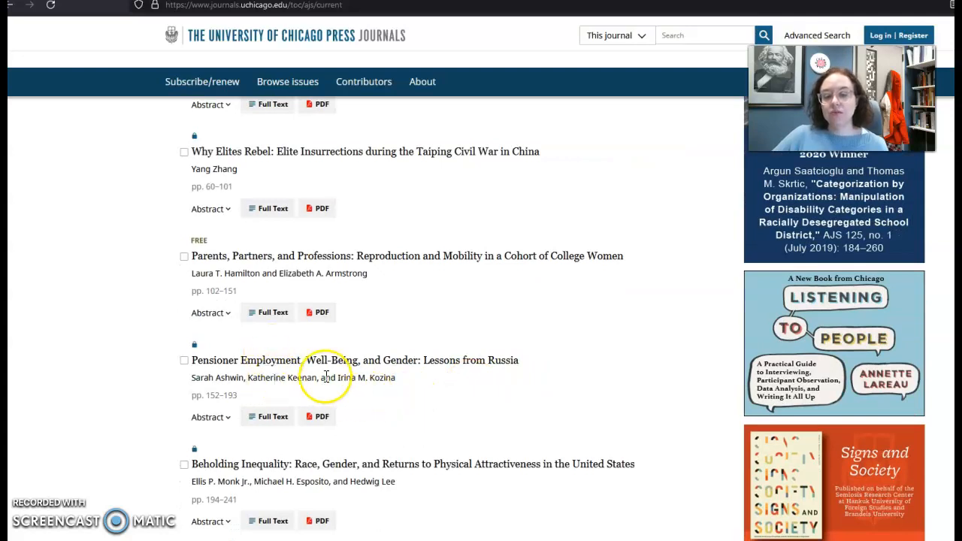
scroll(406, 366, down, 2)
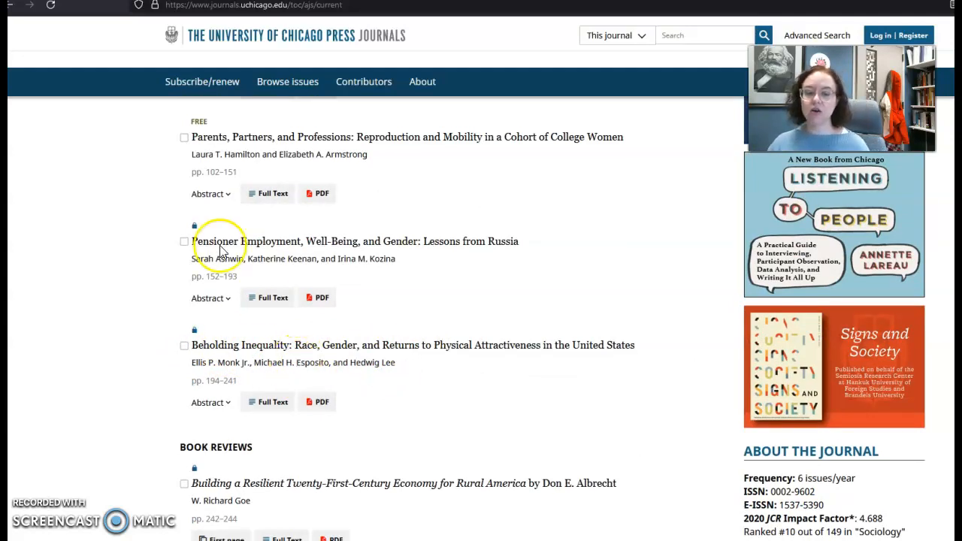
key(ctrl+Tab)
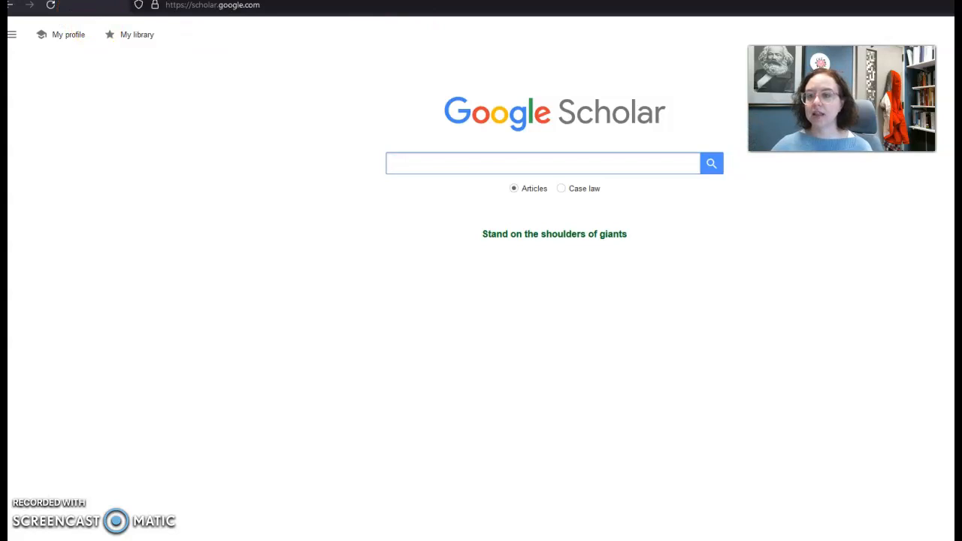
key(ctrl+shift+Tab)
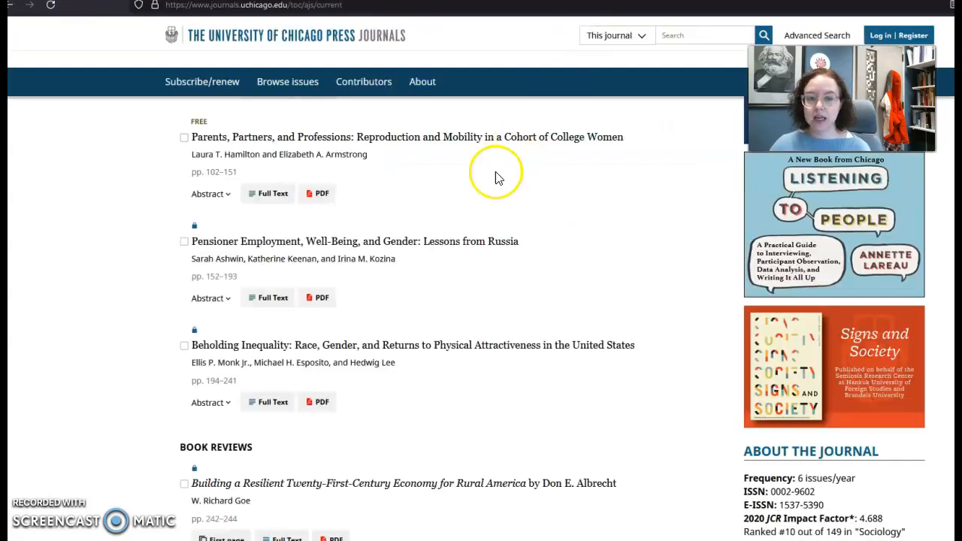
scroll(500, 171, up, 4)
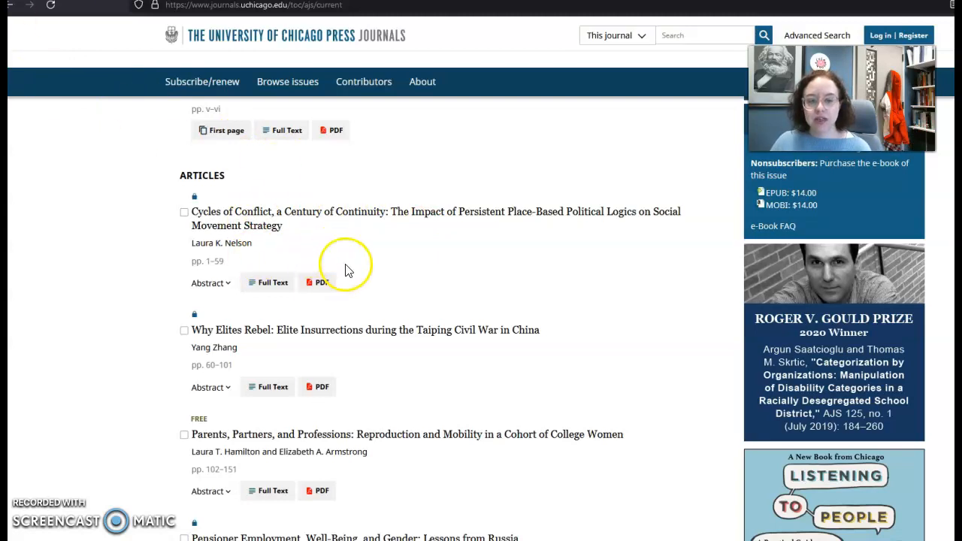
Step: Search within the American Journal of Sociology for "disability" and look through the resulting article titles
click(30, 0)
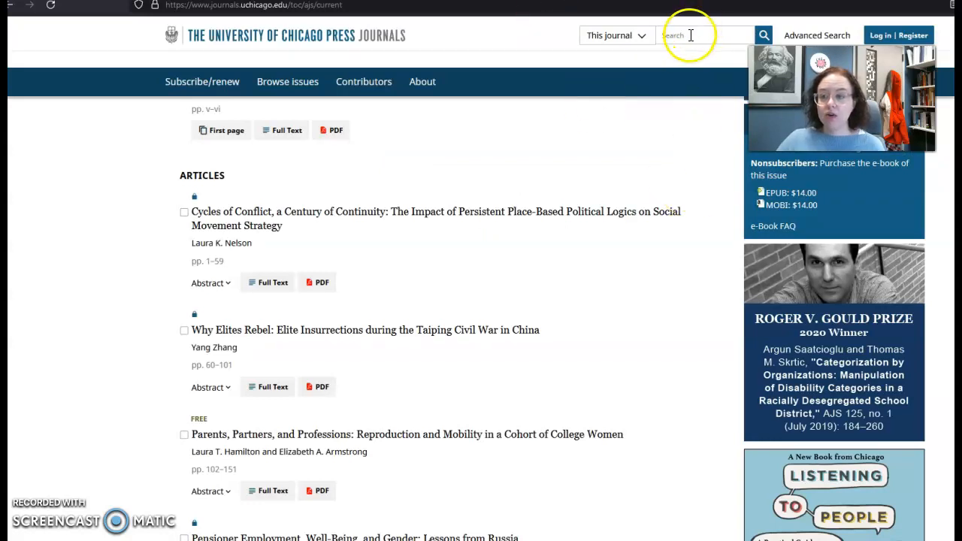
click(690, 35)
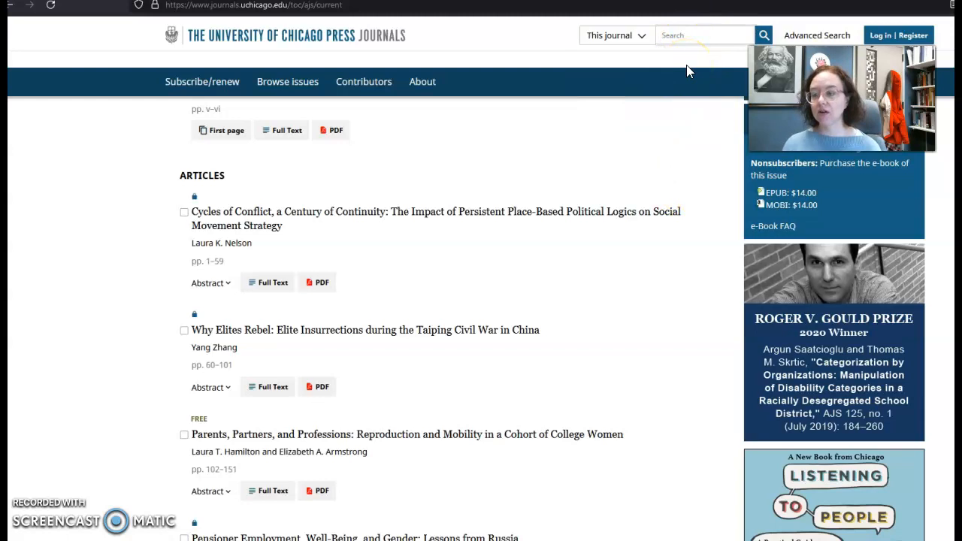
text(disabili)
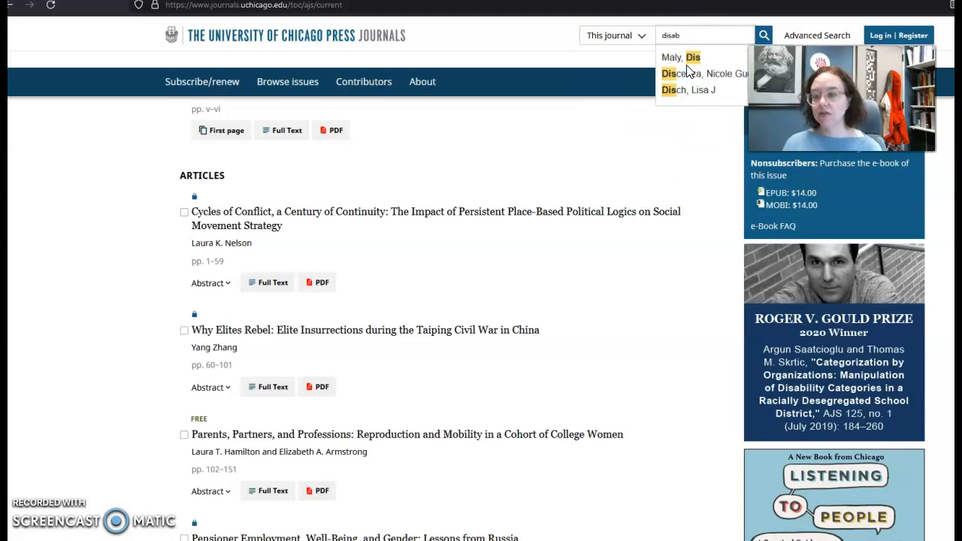
key(Return)
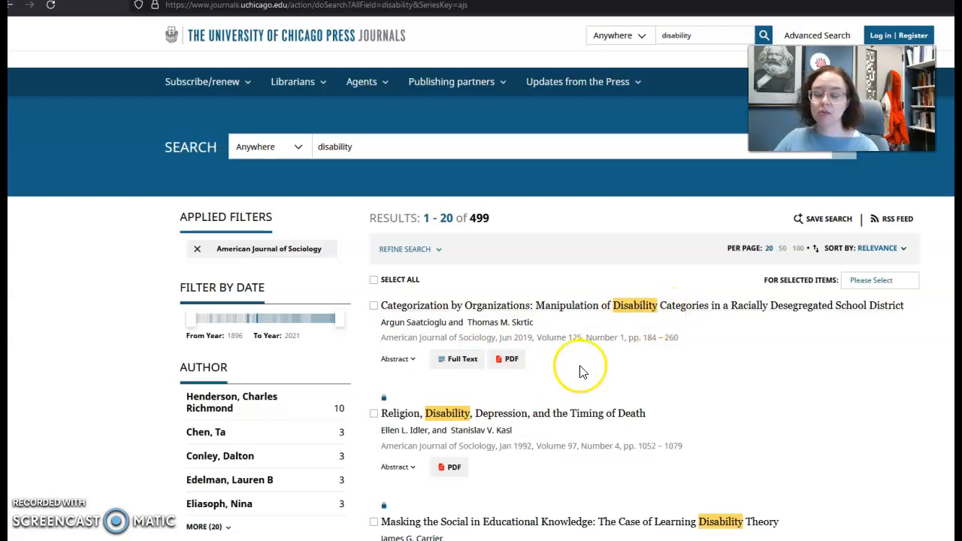
scroll(558, 381, down, 3)
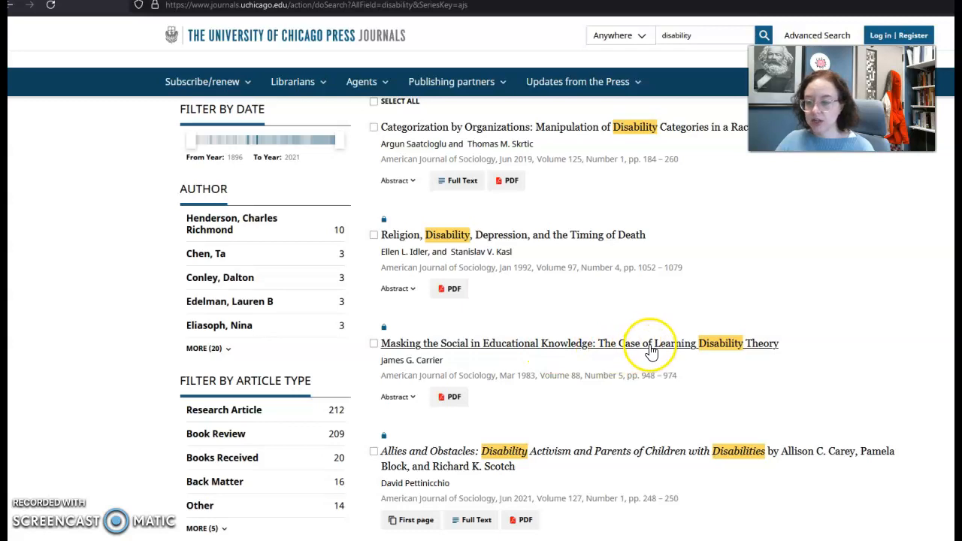
scroll(587, 360, down, 3)
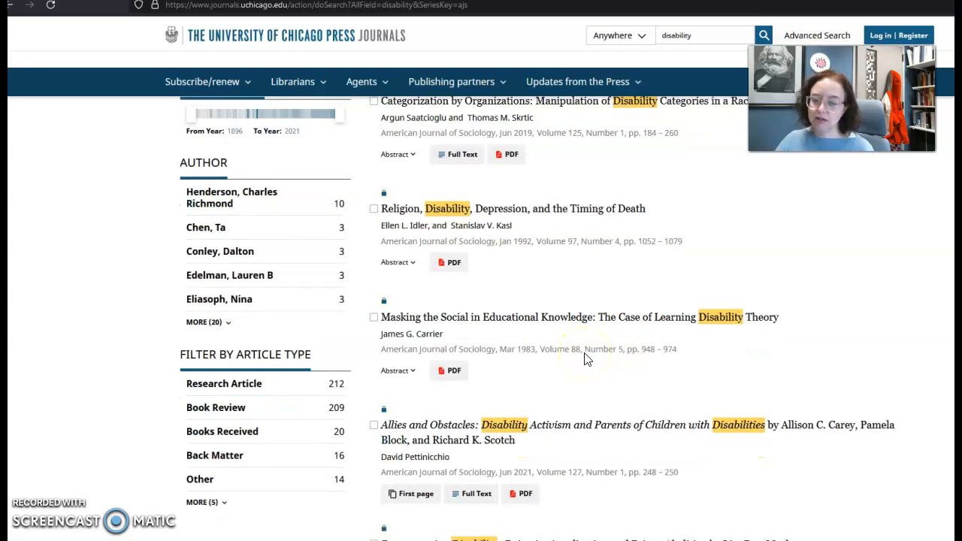
scroll(583, 360, up, 5)
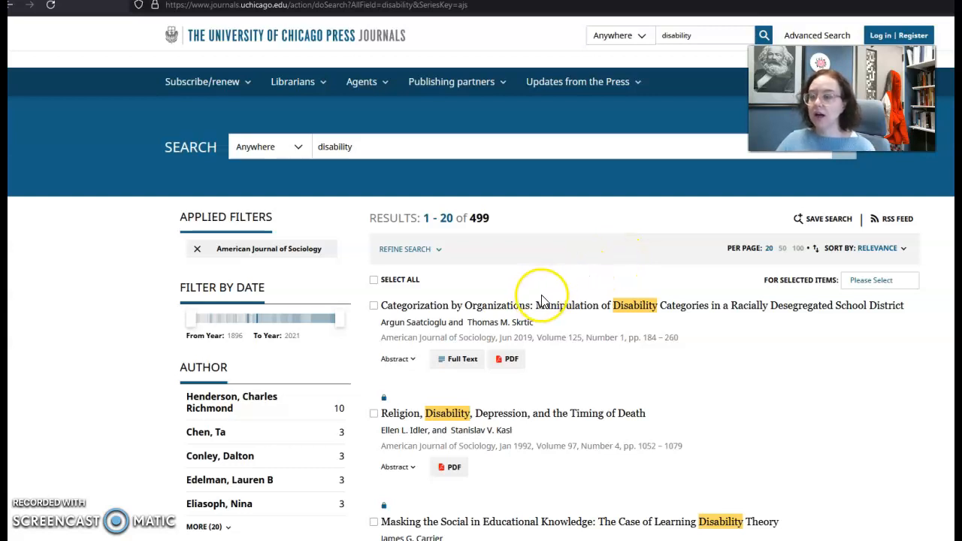
Step: Search the University of Chicago Press journals for "leaving religion" and look through the resulting article titles
click(706, 36)
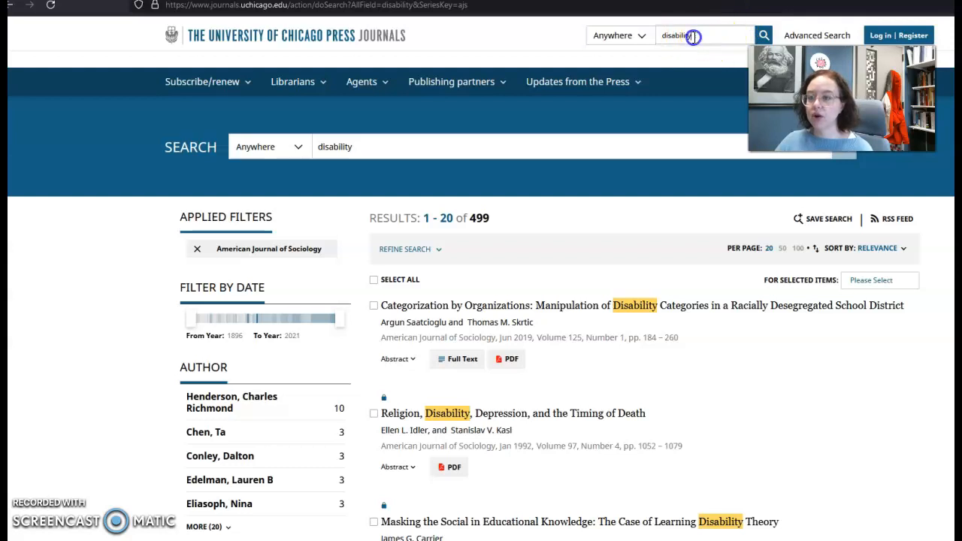
double_click(706, 36)
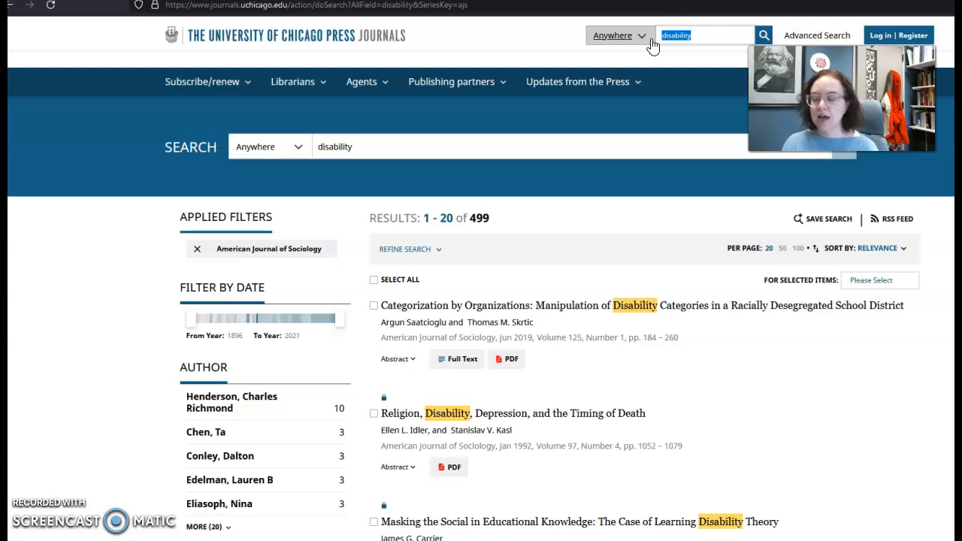
text(leaving religion)
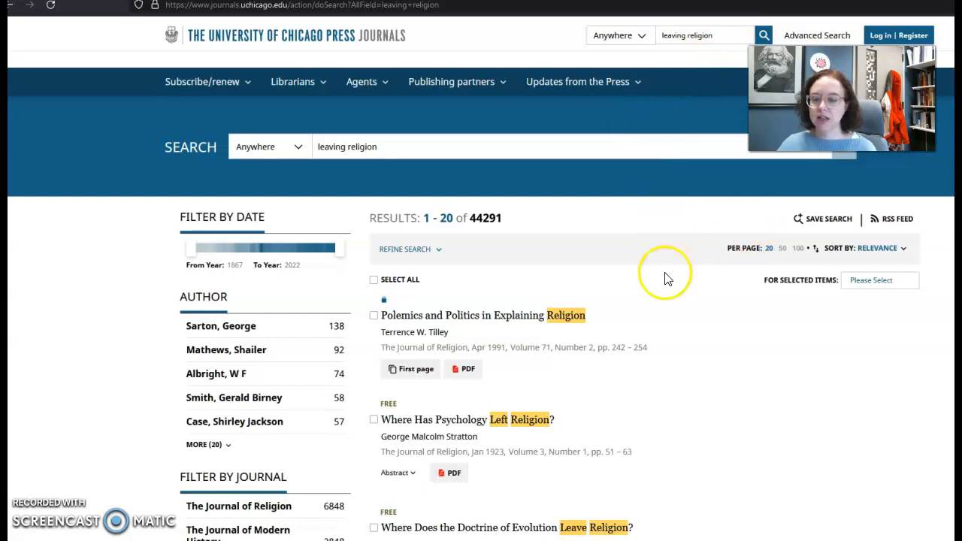
scroll(624, 297, down, 2)
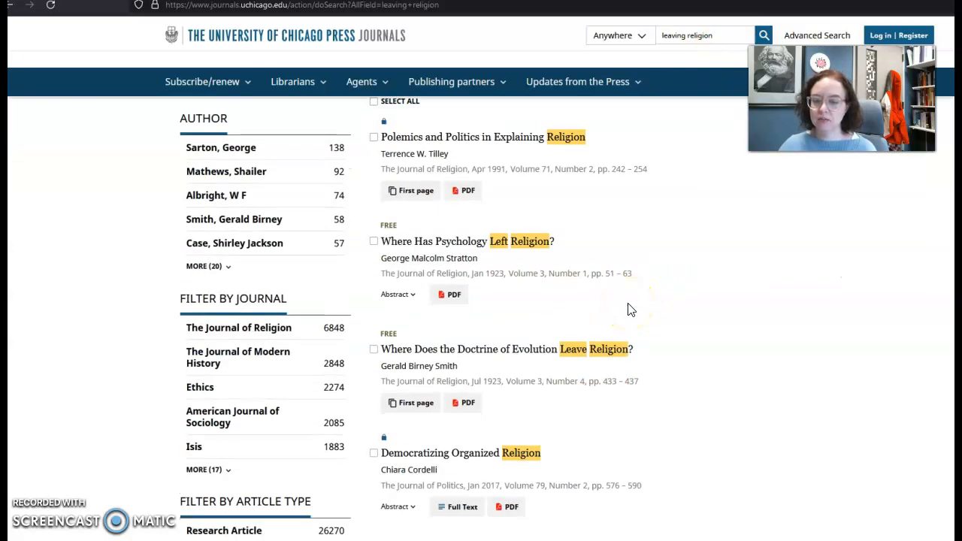
scroll(630, 310, down, 3)
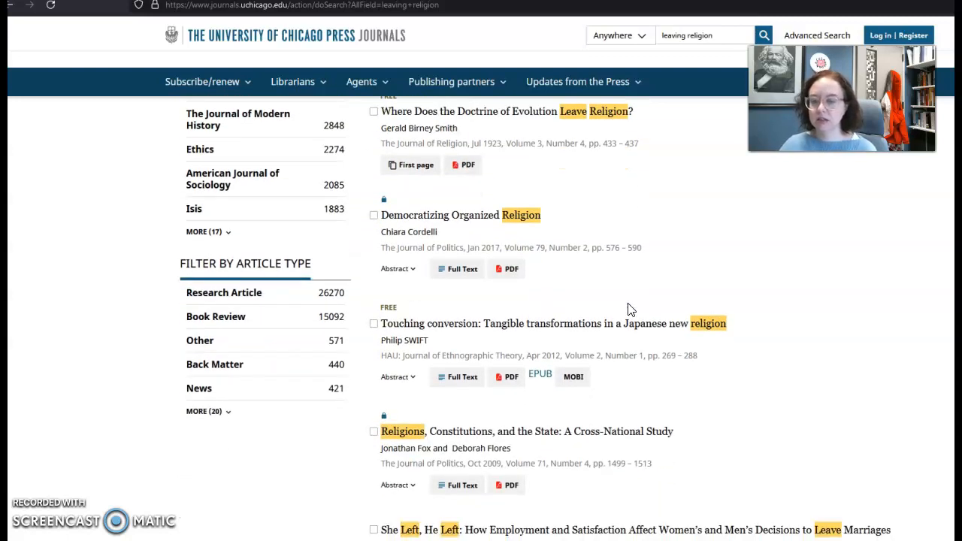
scroll(630, 309, down, 2)
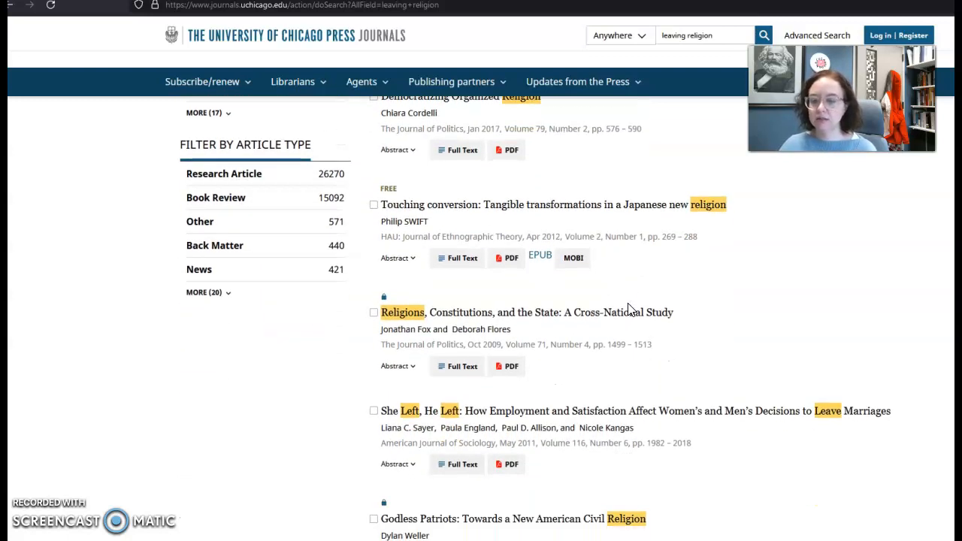
click(668, 392)
scroll(670, 398, down, 2)
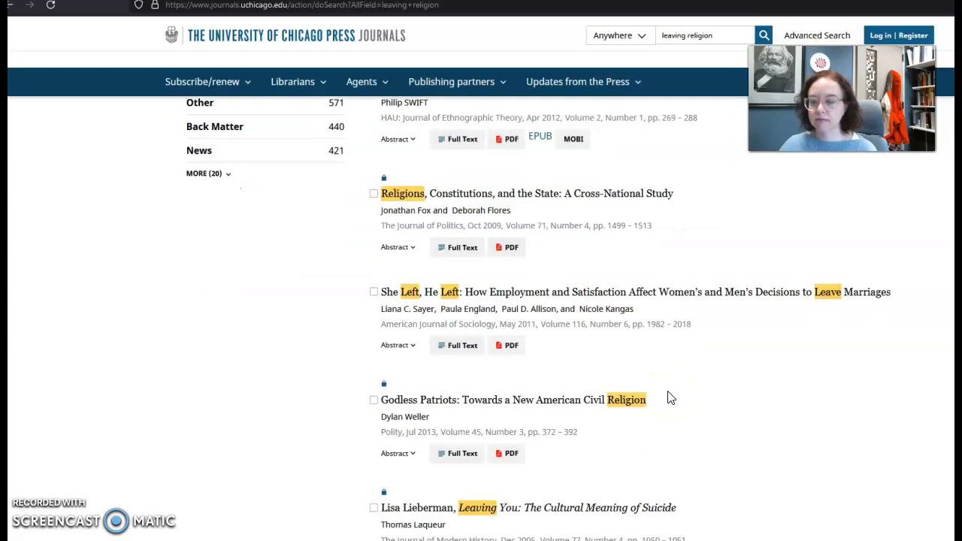
scroll(670, 398, down, 1)
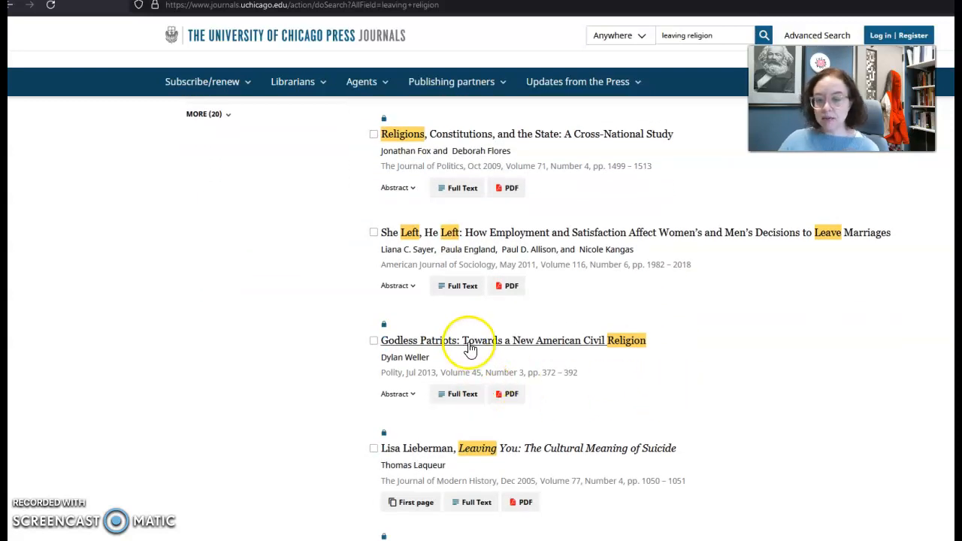
scroll(449, 370, up, 12)
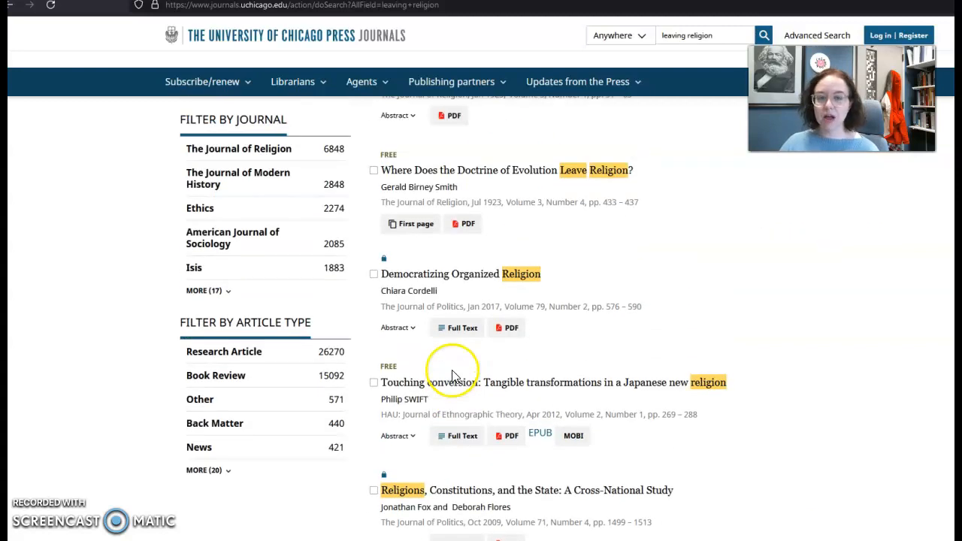
Step: Check the search scope options and return to the "disability" results filtered to the American Journal of Sociology
click(287, 148)
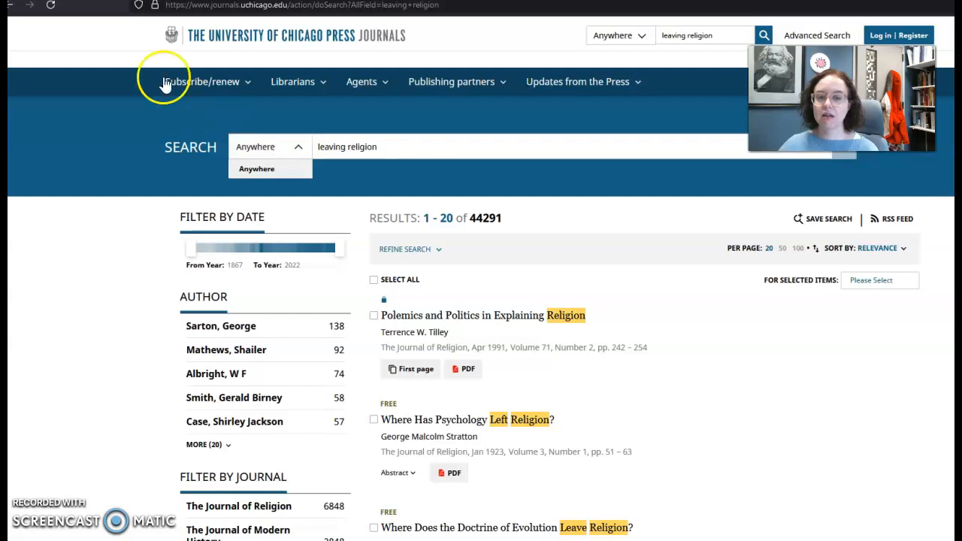
click(9, 7)
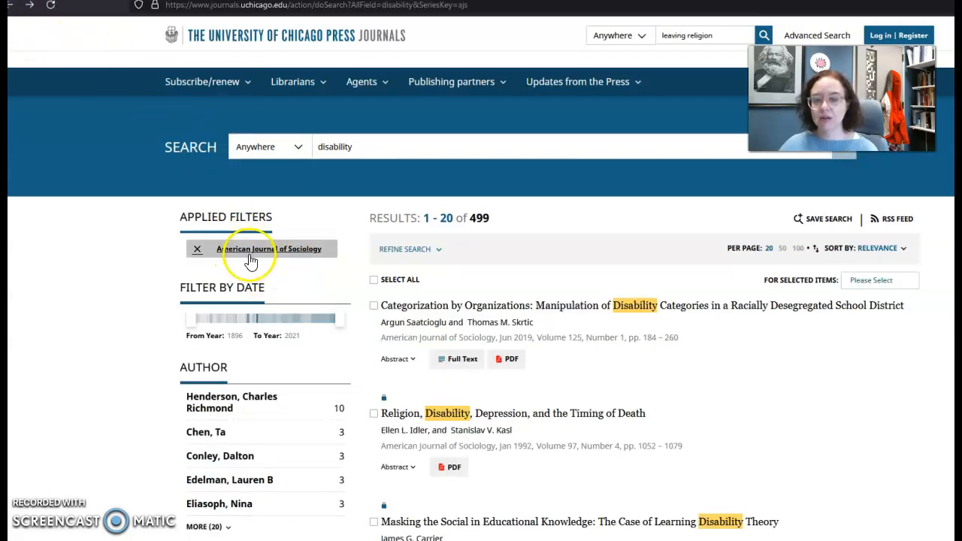
click(286, 147)
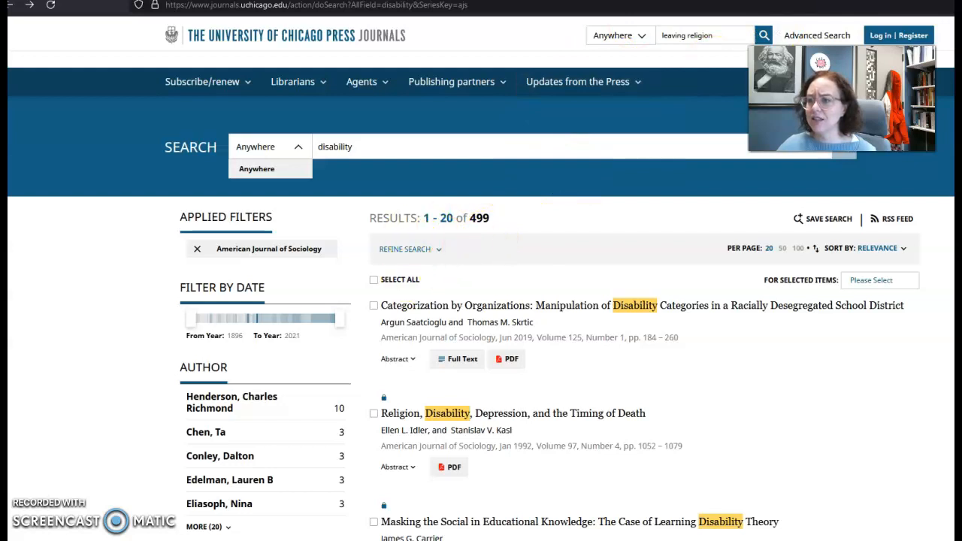
Step: Switch to the American Sociological Review home page and look over its latest articles section
click(623, 1)
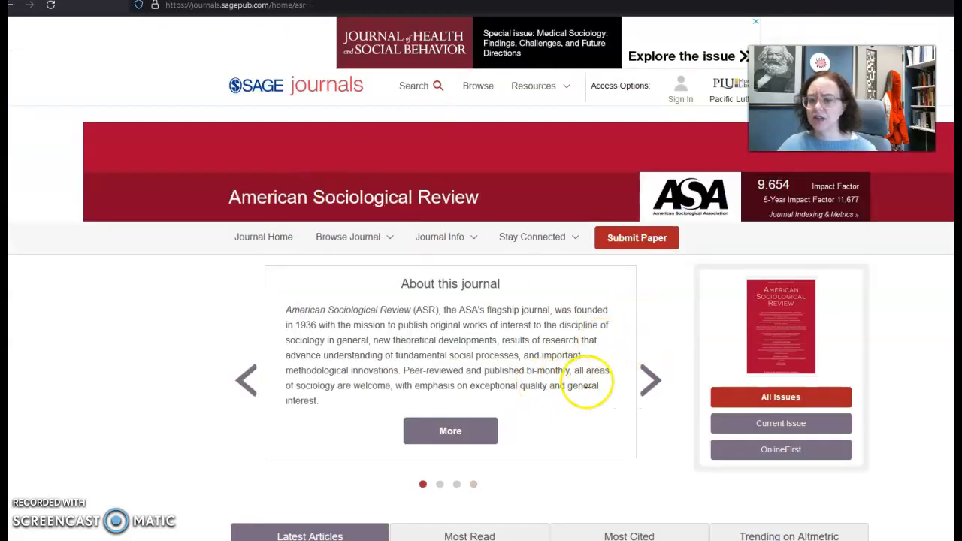
scroll(699, 400, down, 3)
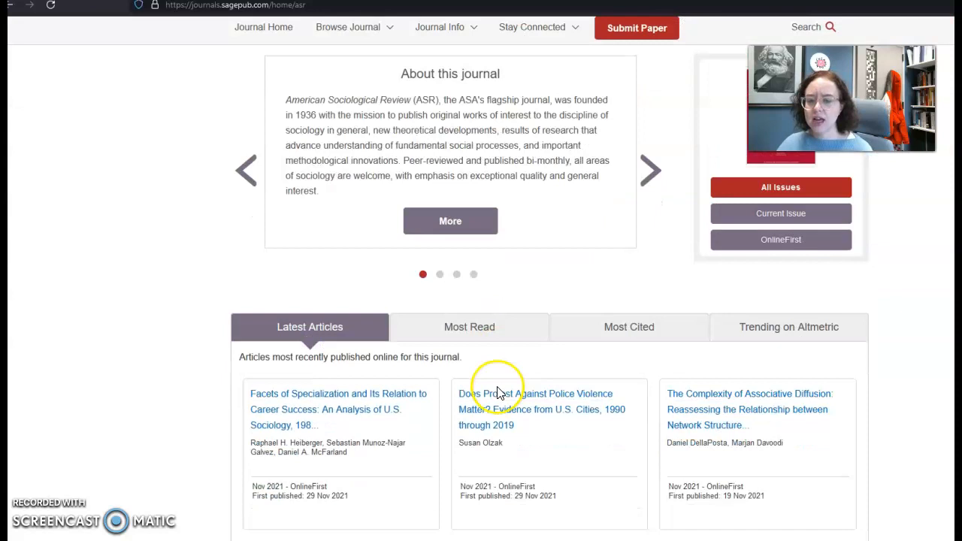
scroll(496, 393, down, 1)
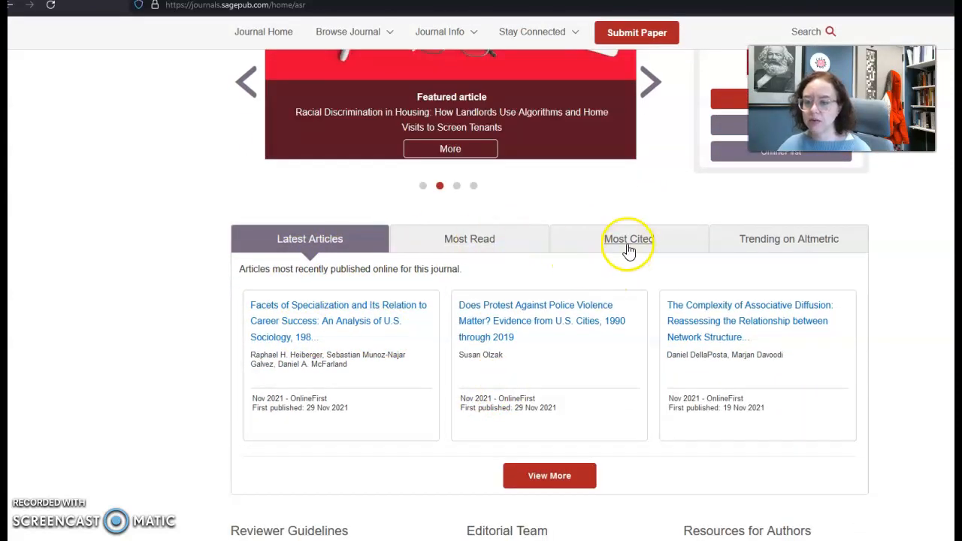
scroll(558, 306, down, 2)
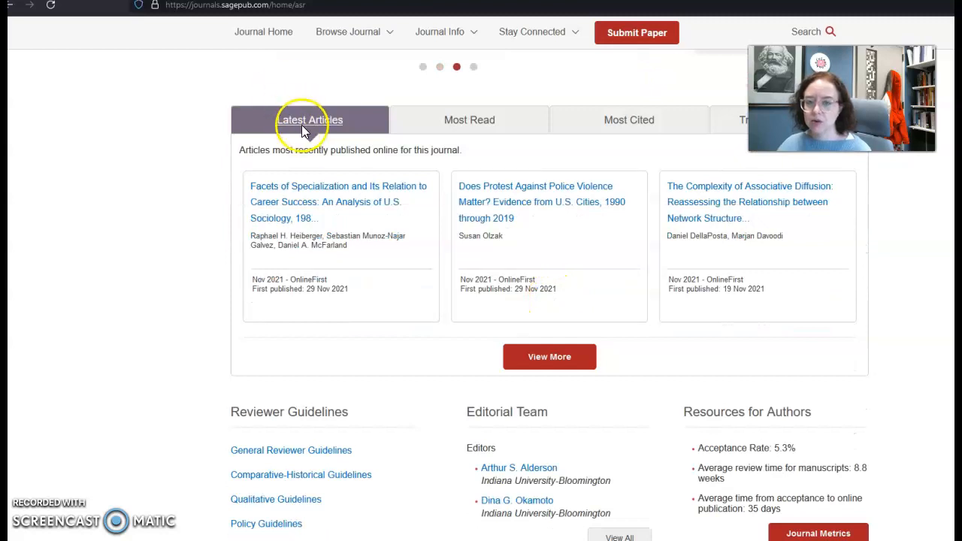
Step: Open the American Sociological Review's current issue and view the articles in its table of contents
scroll(303, 125, up, 3)
mouse_move(330, 44)
click(343, 66)
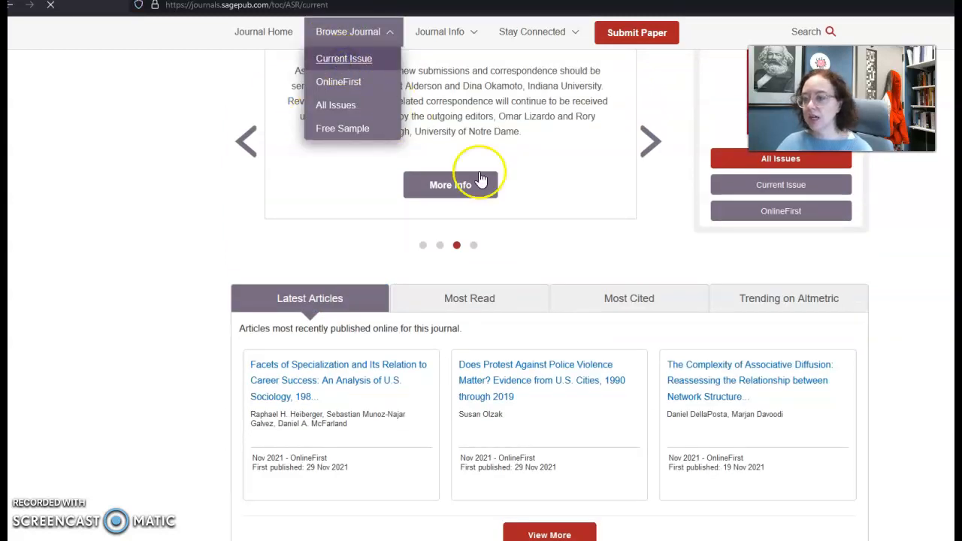
scroll(150, 374, down, 2)
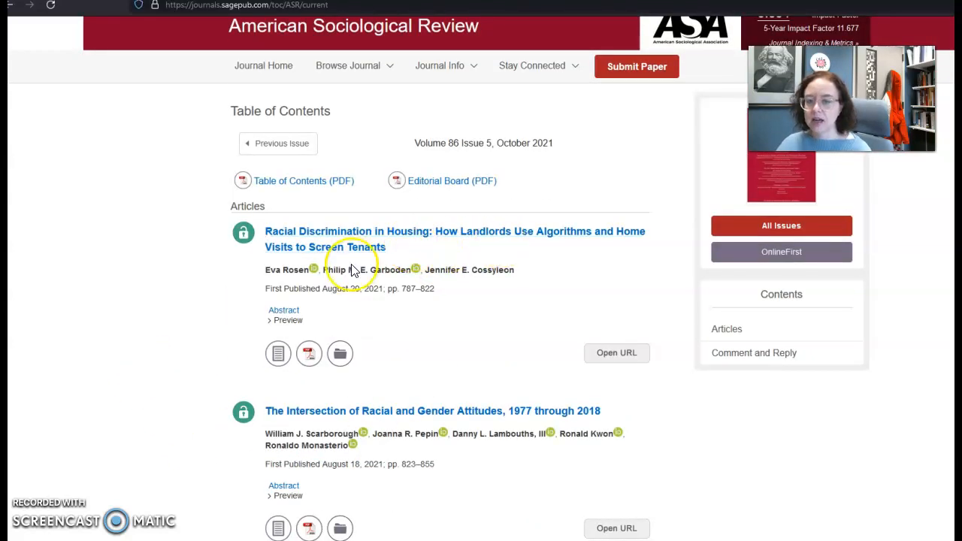
Step: Read through the article titles and the Comment and Reply section in the American Sociological Review's October 2021 issue
scroll(413, 323, down, 2)
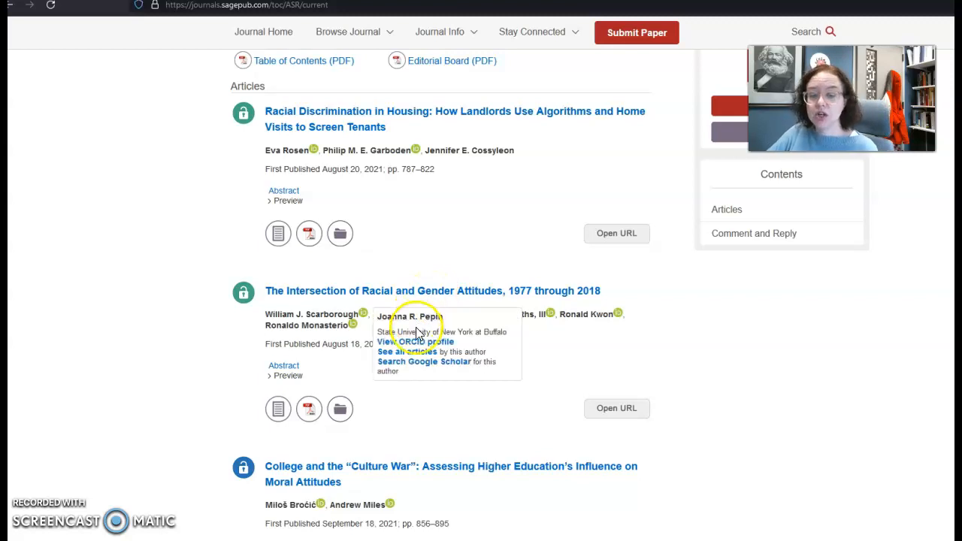
scroll(421, 331, down, 2)
scroll(415, 341, down, 1)
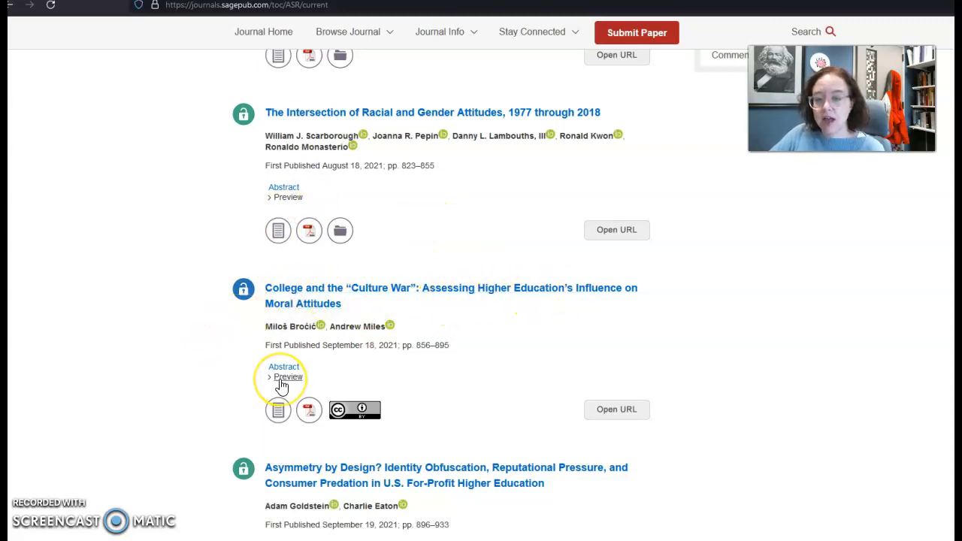
scroll(280, 386, down, 2)
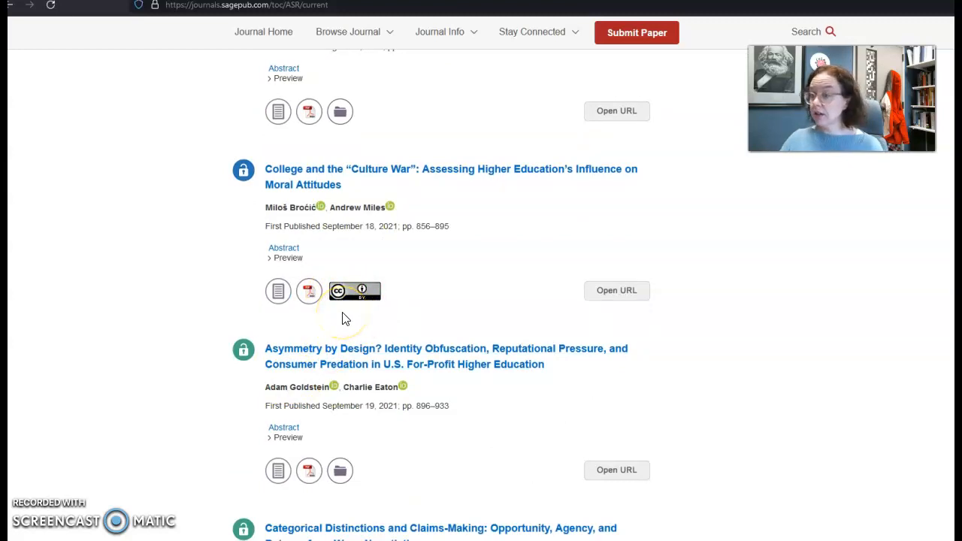
scroll(344, 327, down, 2)
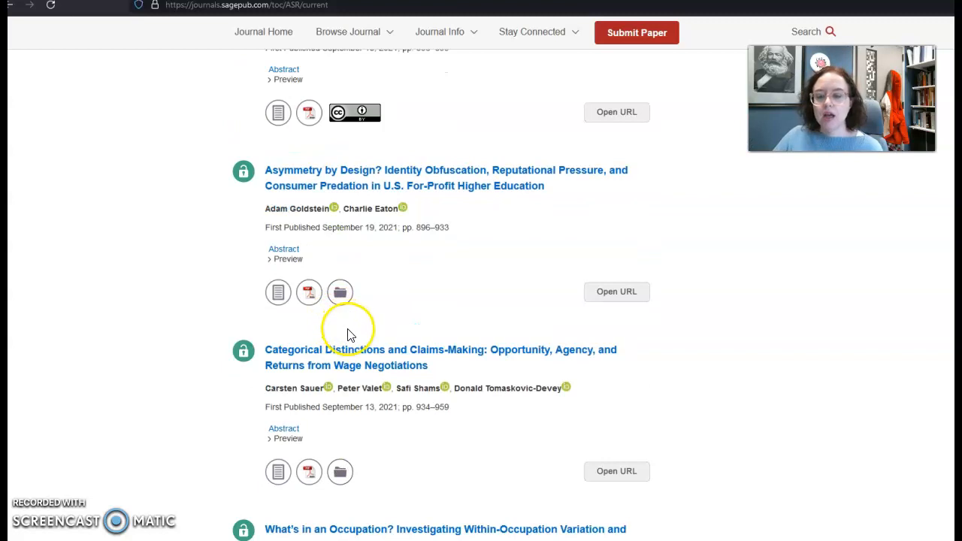
scroll(361, 344, down, 2)
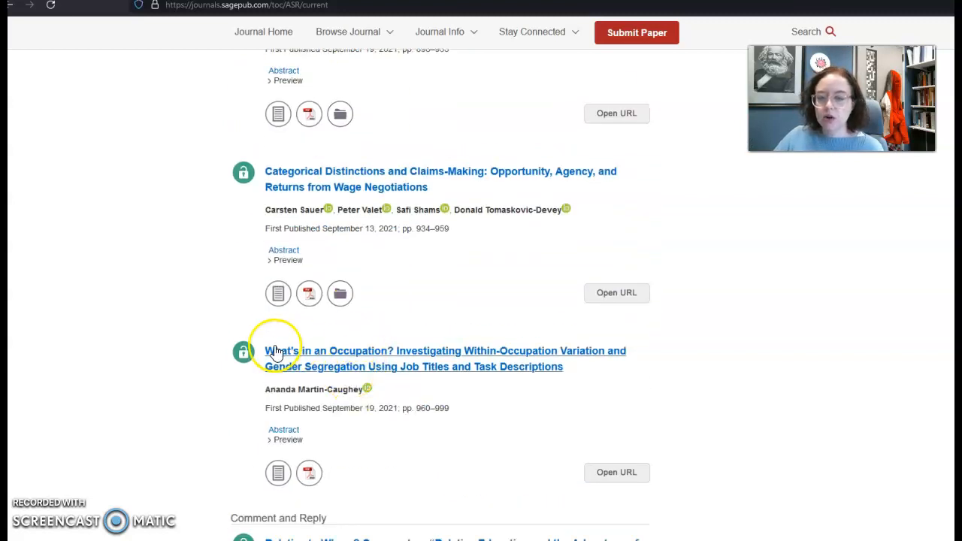
scroll(269, 344, down, 3)
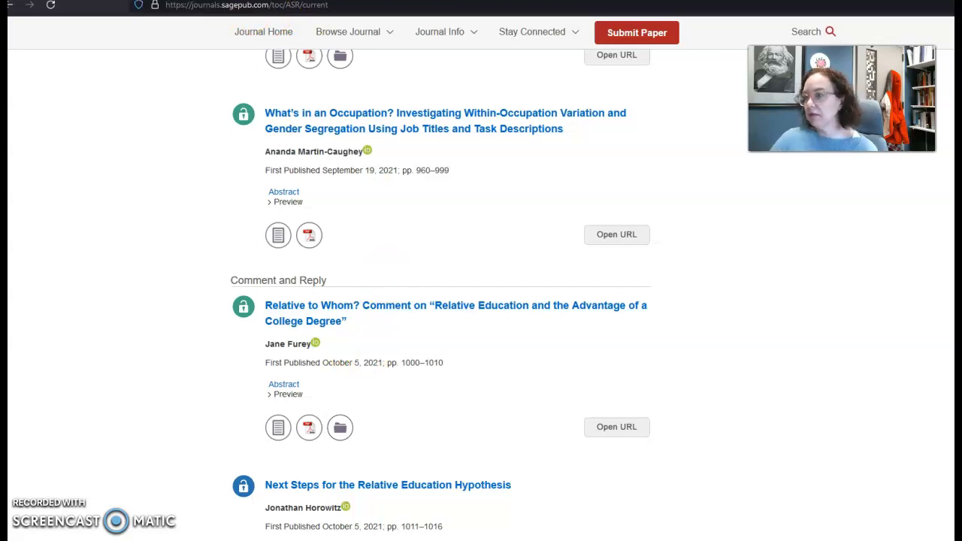
Step: Switch to the Journal of Marriage and Family home page and look through its most recent articles
key(ctrl+Tab)
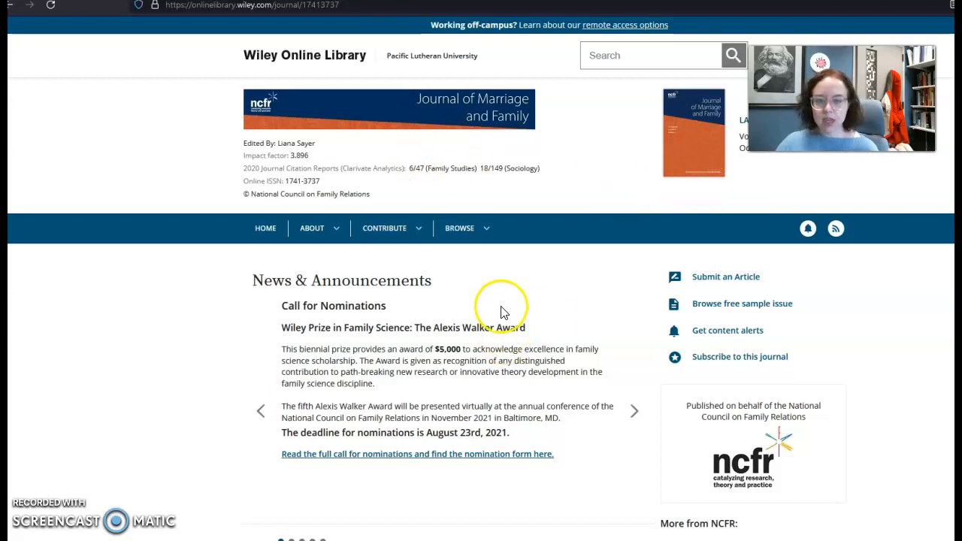
scroll(485, 281, down, 5)
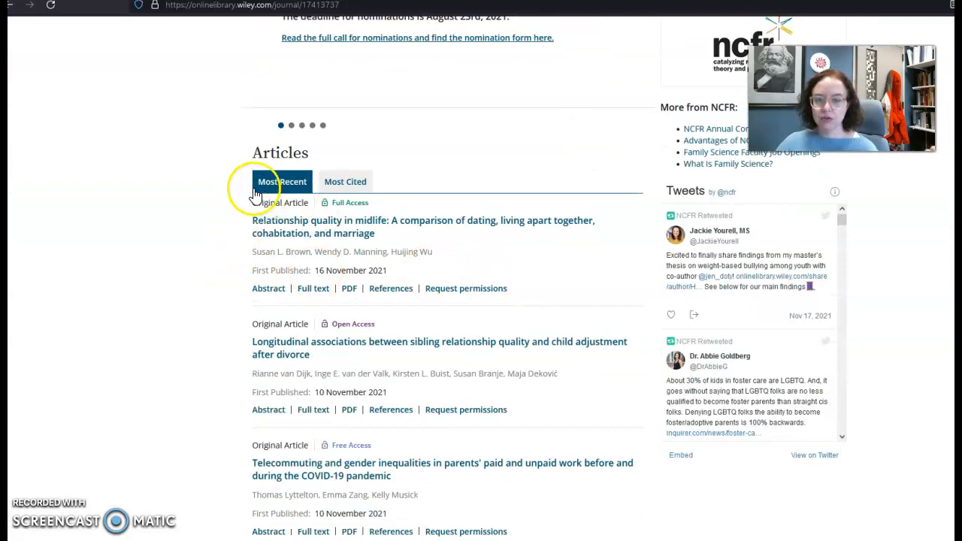
scroll(300, 215, up, 5)
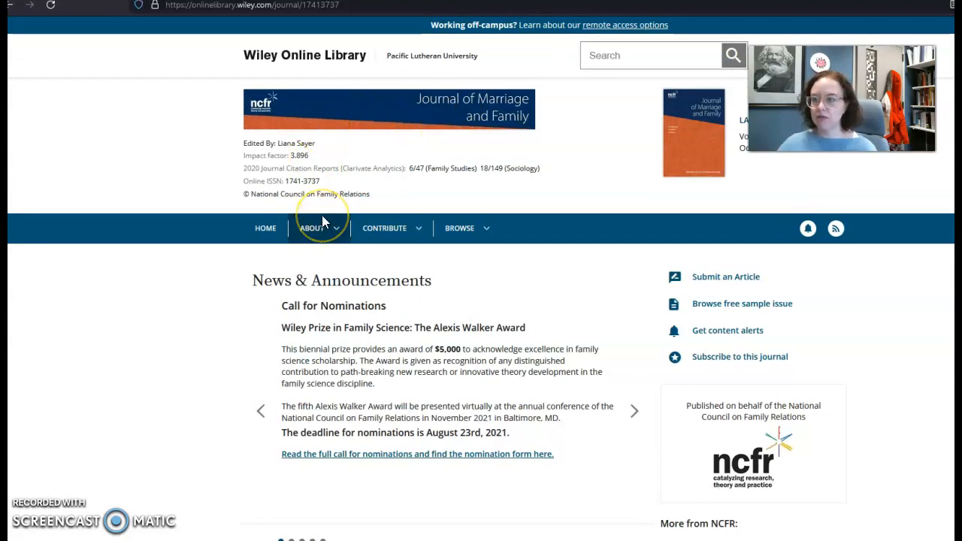
scroll(323, 222, down, 10)
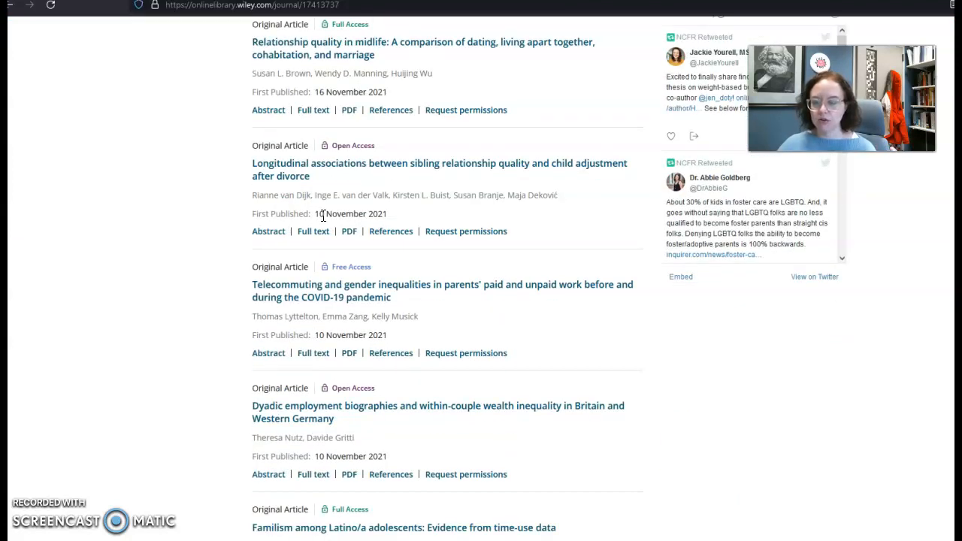
scroll(323, 216, down, 2)
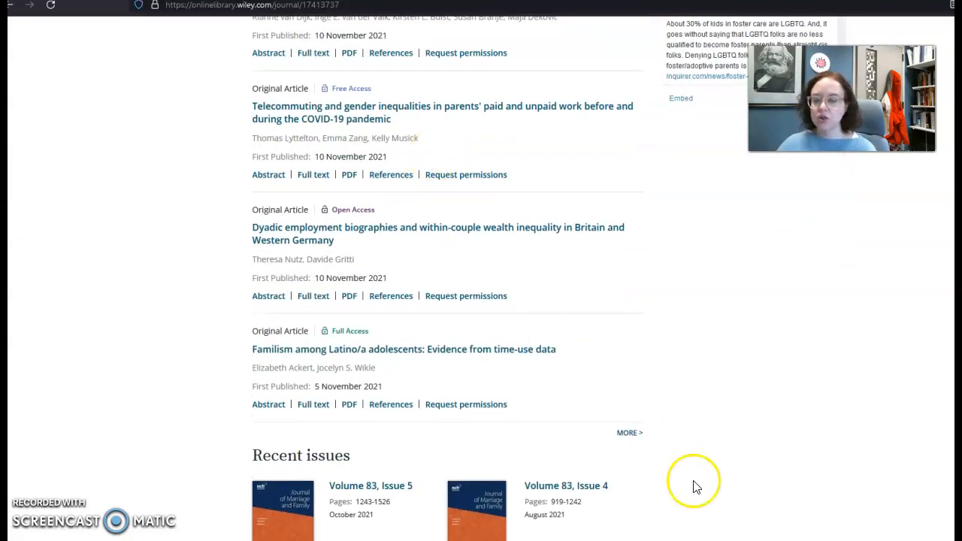
Step: Open the full list of recent Journal of Marriage and Family articles and look over its filters and article titles
click(628, 433)
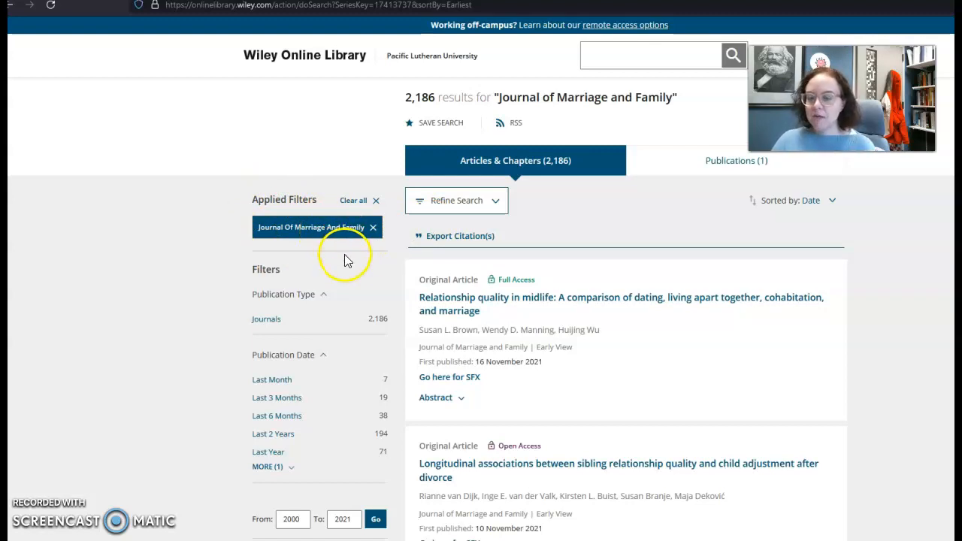
scroll(353, 256, down, 2)
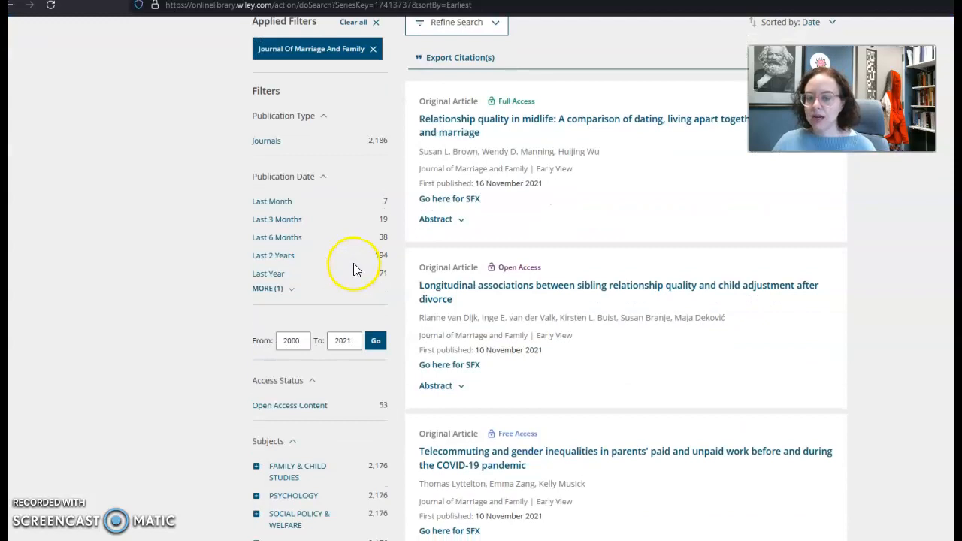
scroll(355, 264, down, 2)
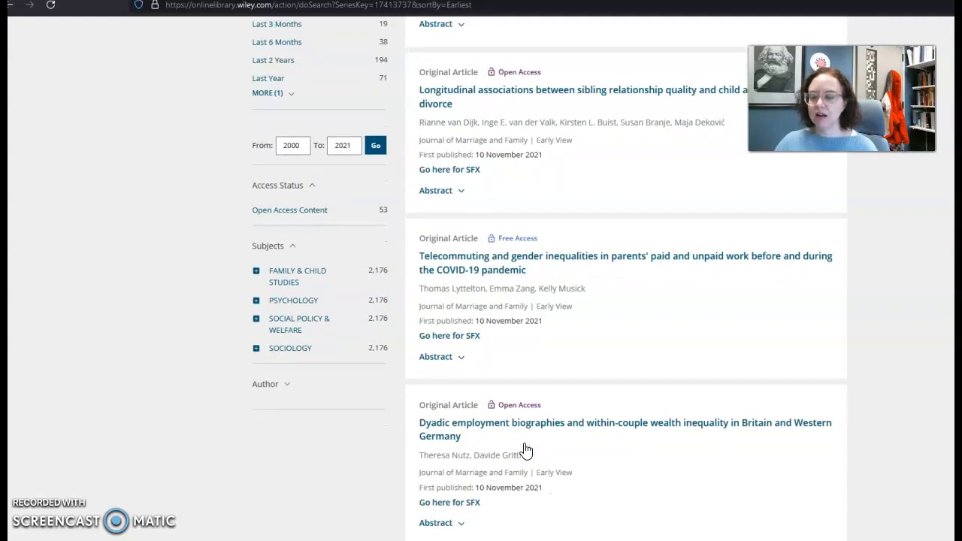
scroll(526, 446, down, 1)
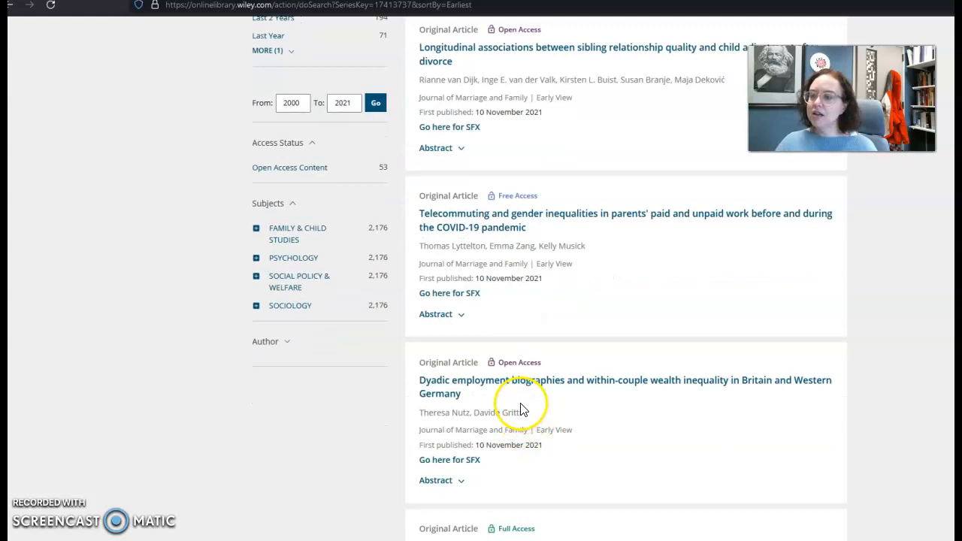
scroll(523, 410, down, 2)
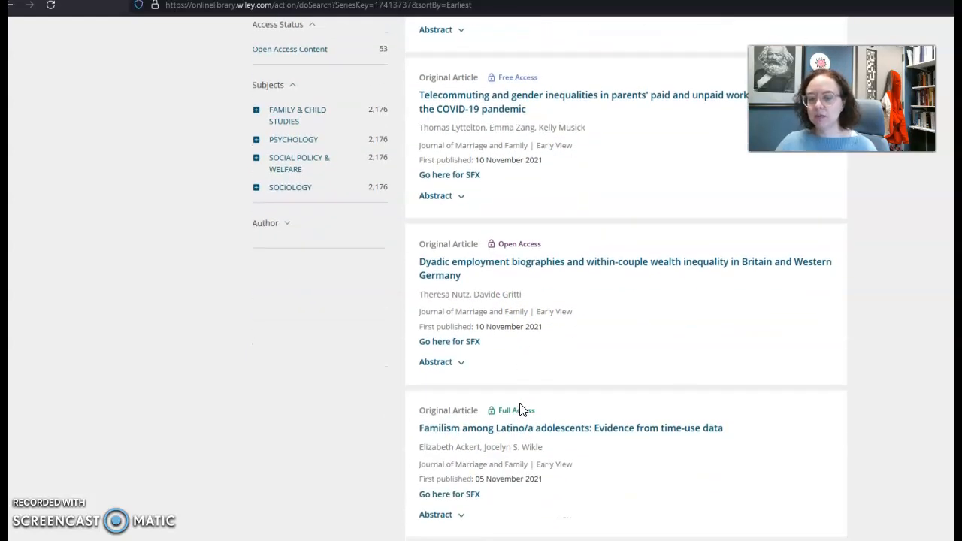
scroll(520, 409, down, 4)
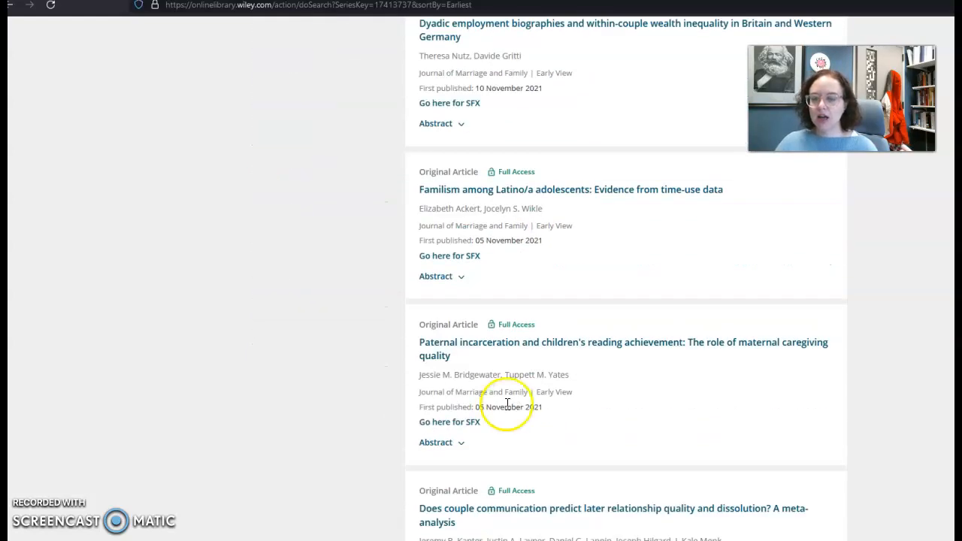
scroll(472, 394, down, 4)
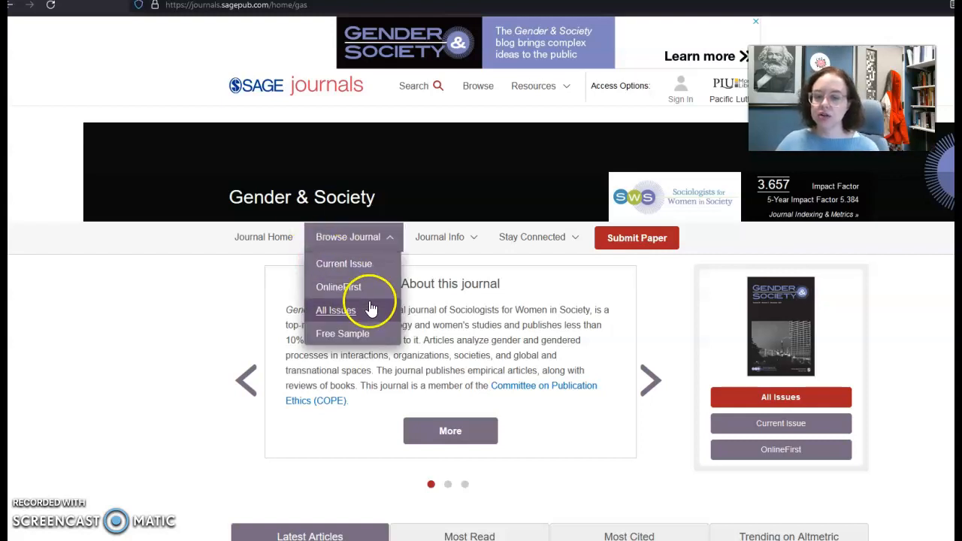
Step: Look over the latest articles in Gender & Society and the Sociology of Religion home page
scroll(354, 297, down, 4)
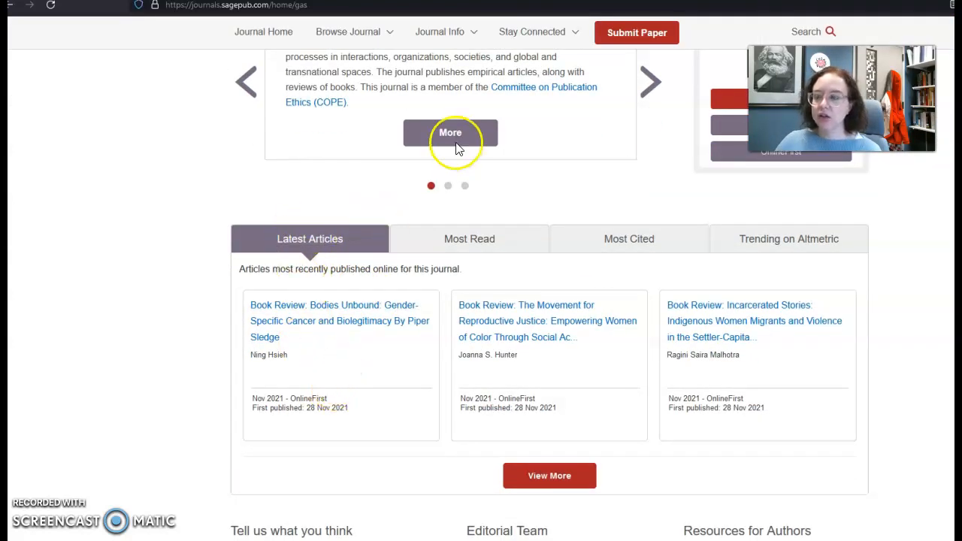
key(ctrl+Tab)
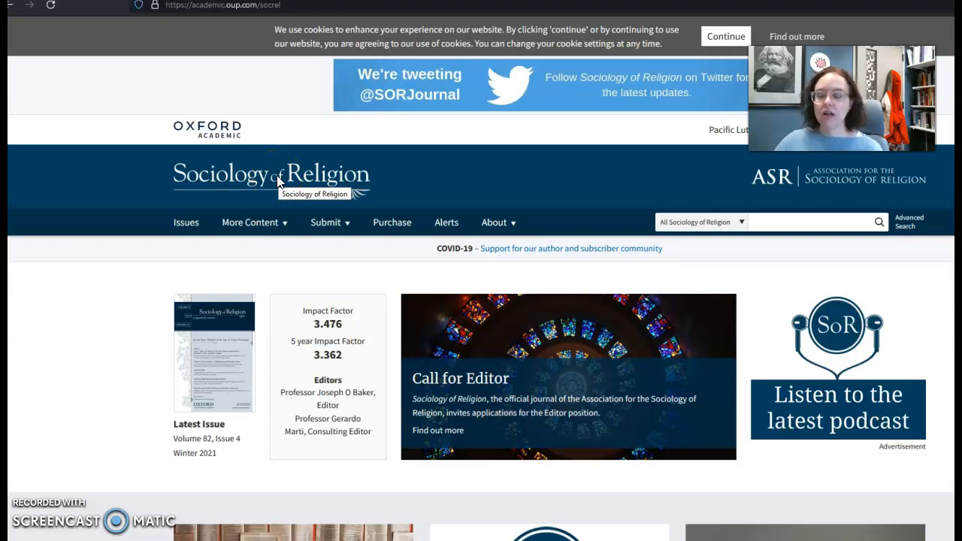
scroll(150, 247, down, 2)
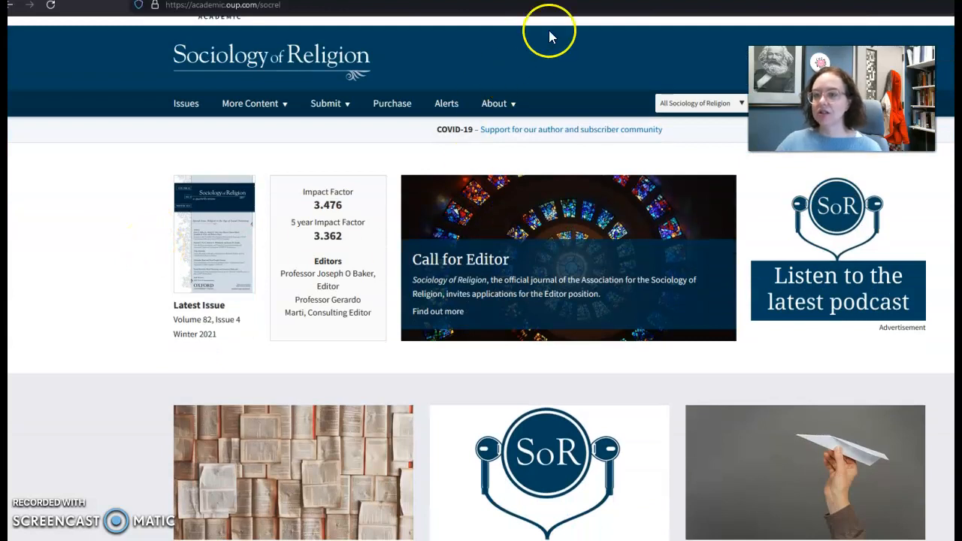
Step: Switch to the Media, Culture & Society home page and look over its journal description, latest articles and collections
click(413, 1)
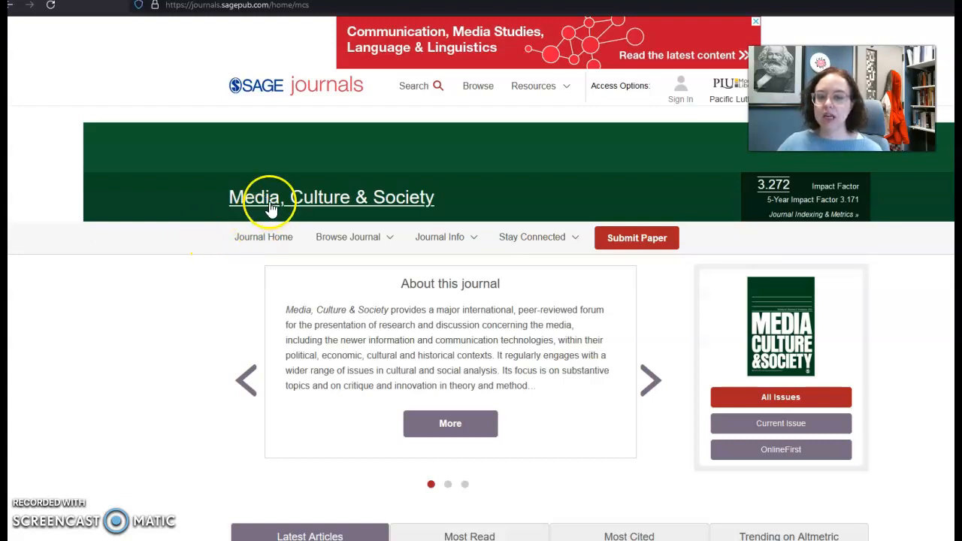
scroll(254, 271, down, 3)
scroll(255, 271, up, 3)
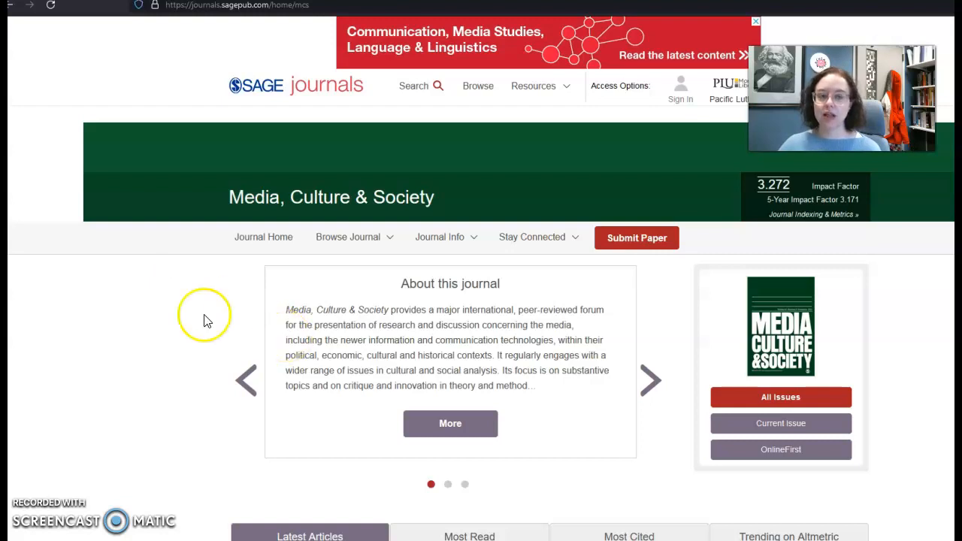
scroll(258, 296, down, 3)
scroll(249, 293, down, 3)
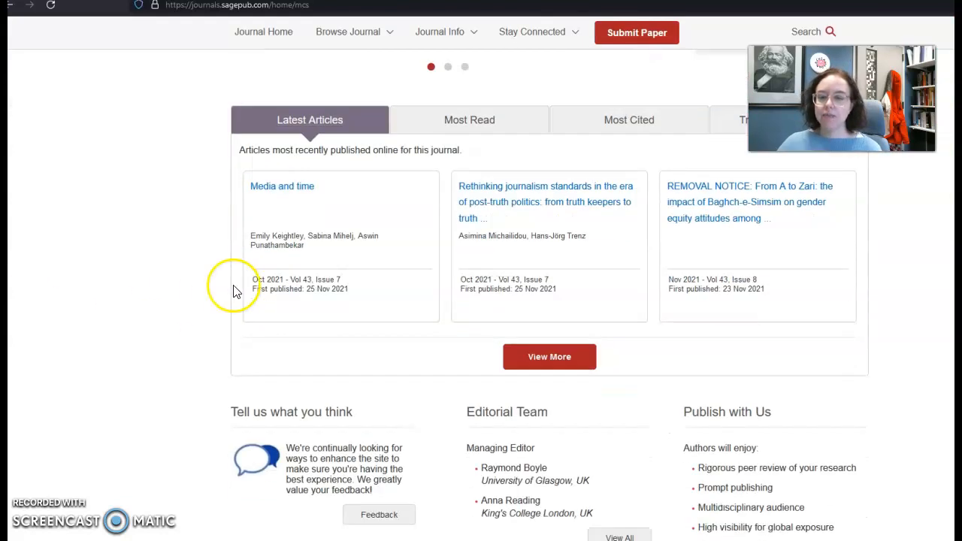
scroll(333, 290, down, 3)
scroll(331, 290, down, 5)
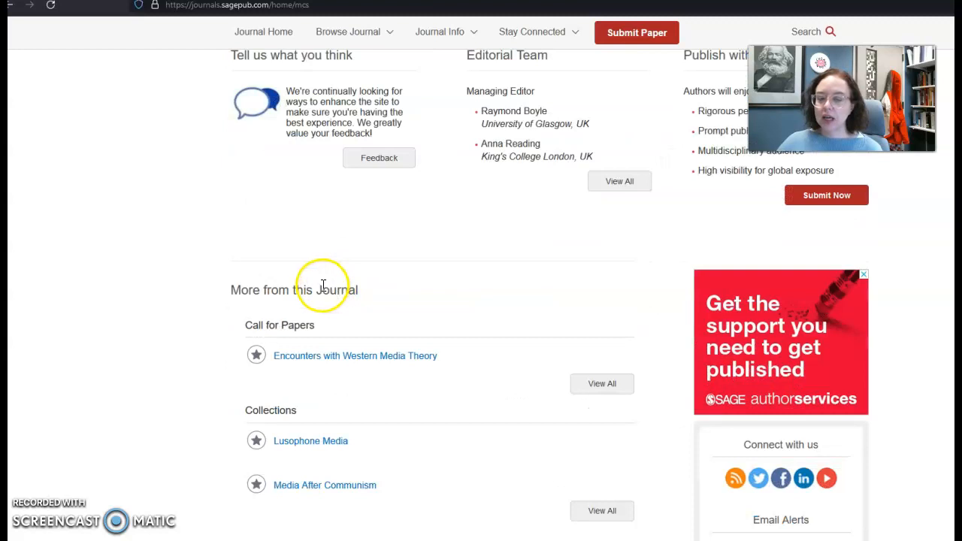
scroll(323, 289, up, 15)
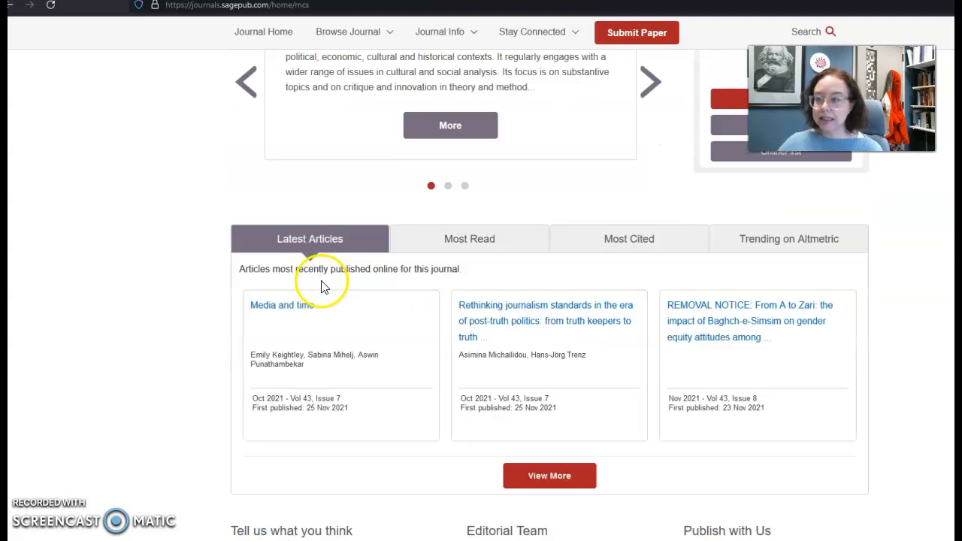
scroll(357, 293, down, 1)
Step: Switch to the Google Scholar search page
click(52, 1)
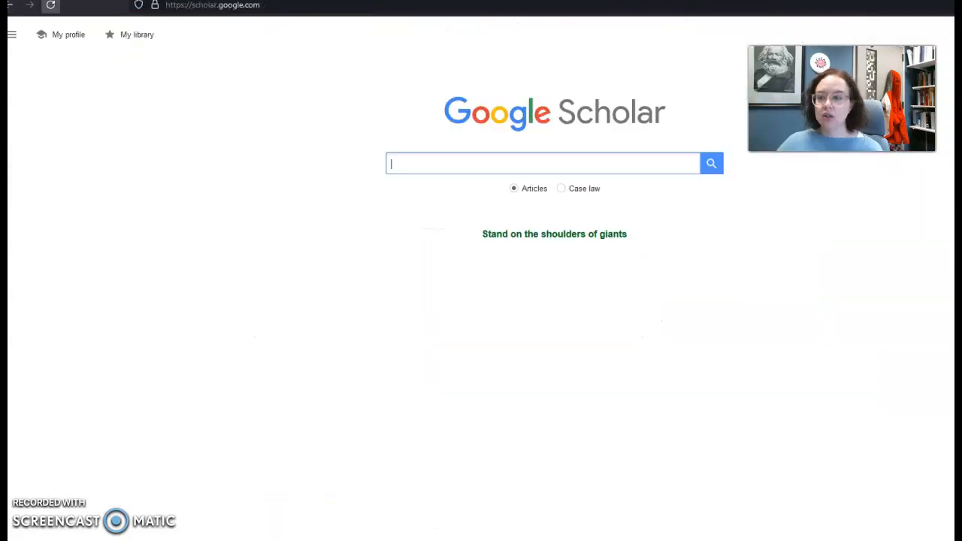